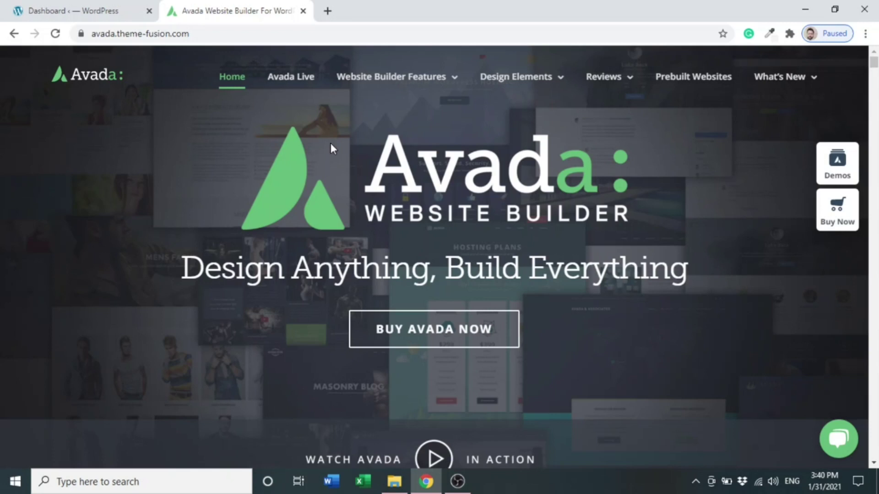
From the dashboard, go to Appearance > Themes > Add New and show the Upload Theme form
click(110, 8)
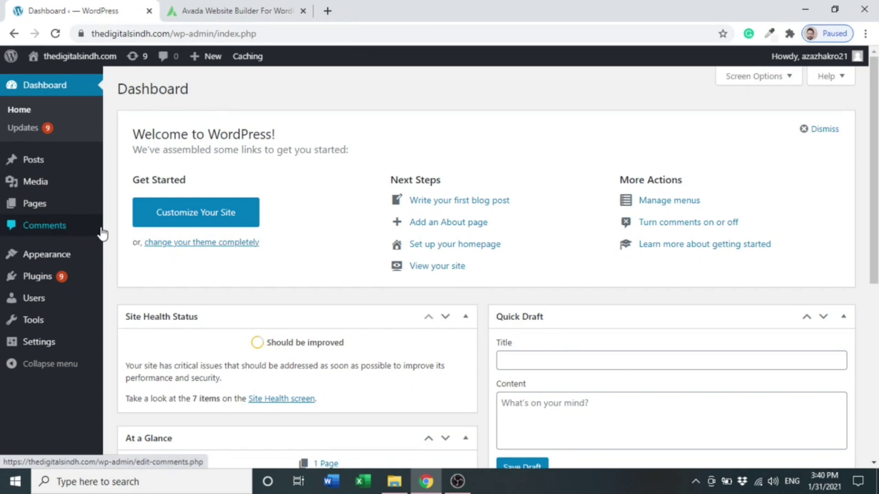
mouse_move(86, 256)
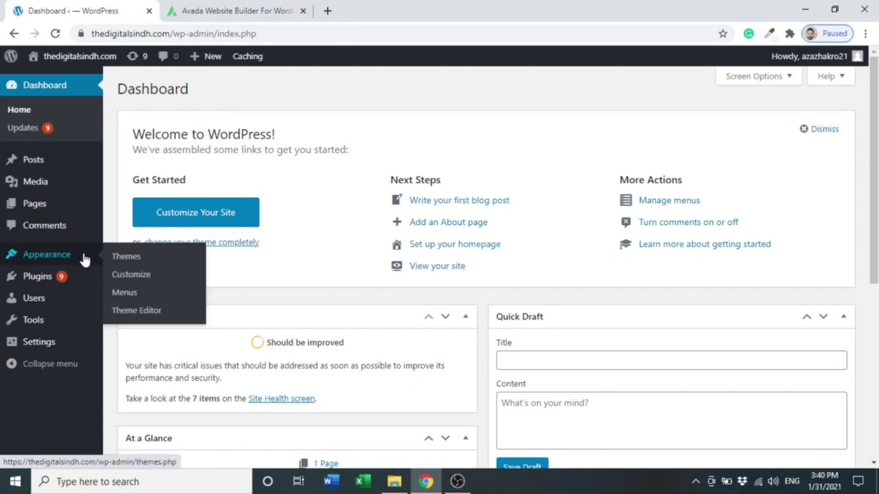
click(132, 260)
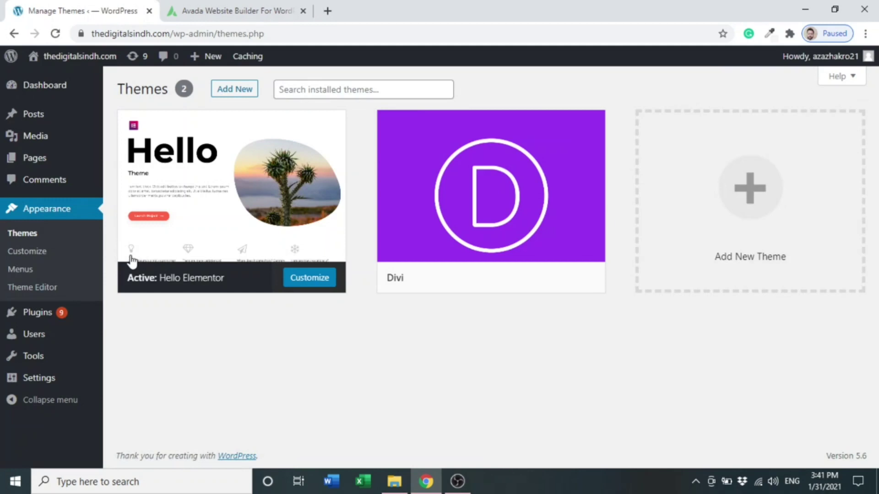
click(234, 98)
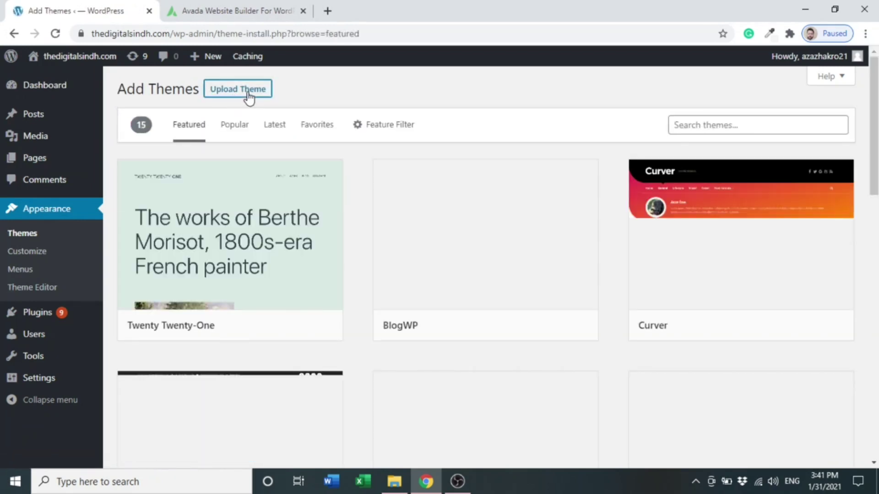
click(249, 91)
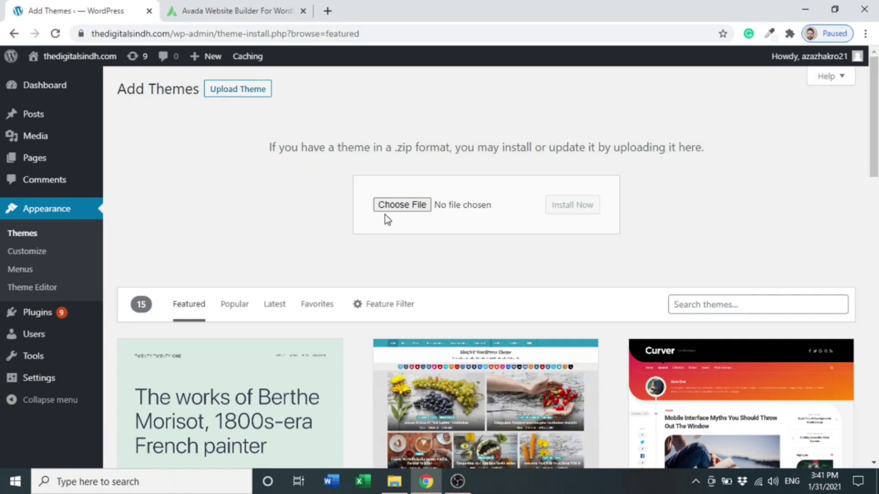
Upload Avada.zip from AVADA Theme/avada-theme-v7.2.1 and install the theme
click(401, 206)
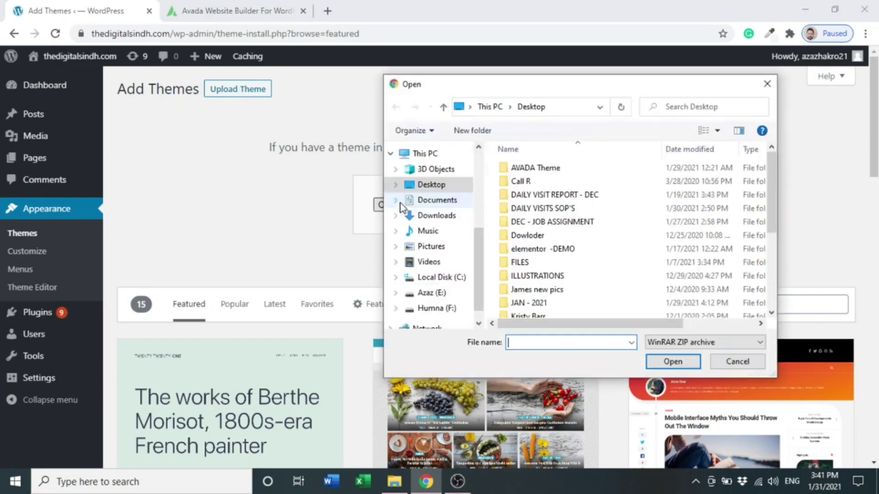
double_click(523, 168)
double_click(523, 171)
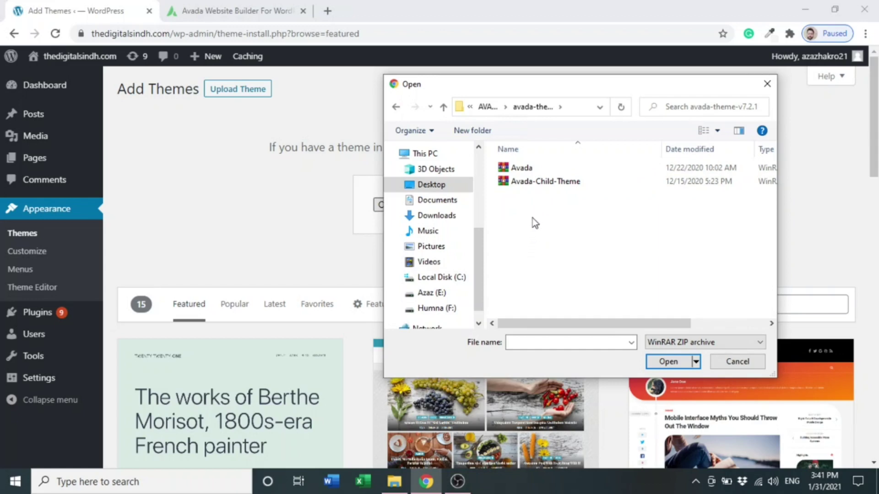
double_click(516, 168)
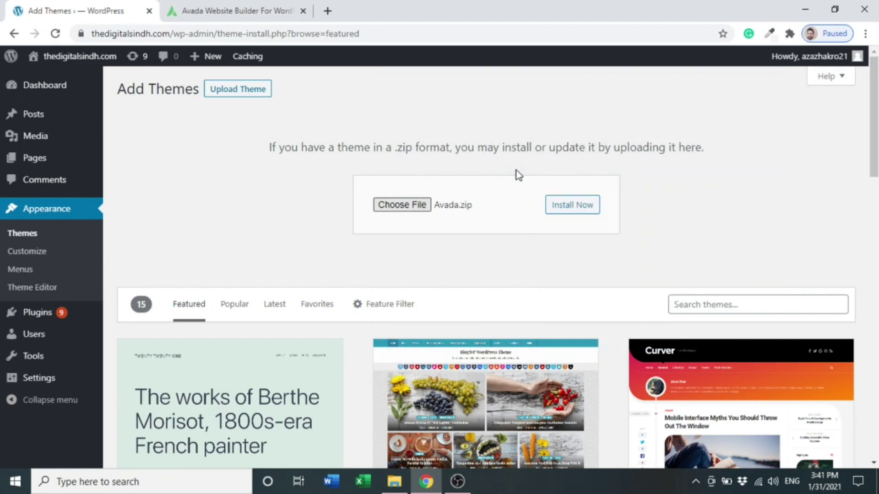
click(567, 205)
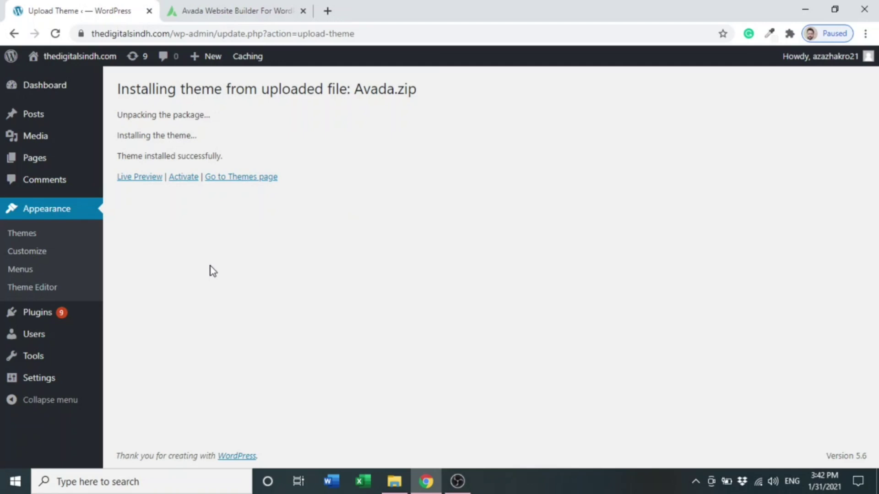
Activate the newly installed Avada theme
click(184, 178)
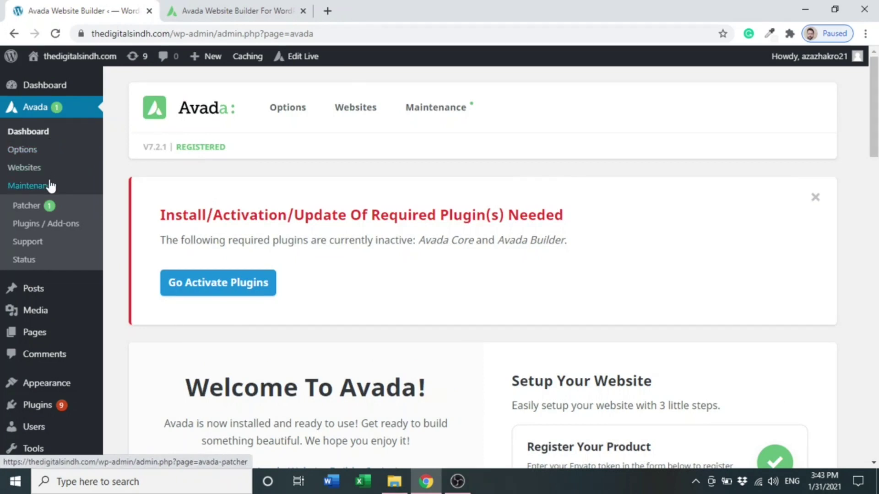
On Avada's Plugins / Add-ons page, activate the Avada Core and Avada Builder plugins
click(49, 232)
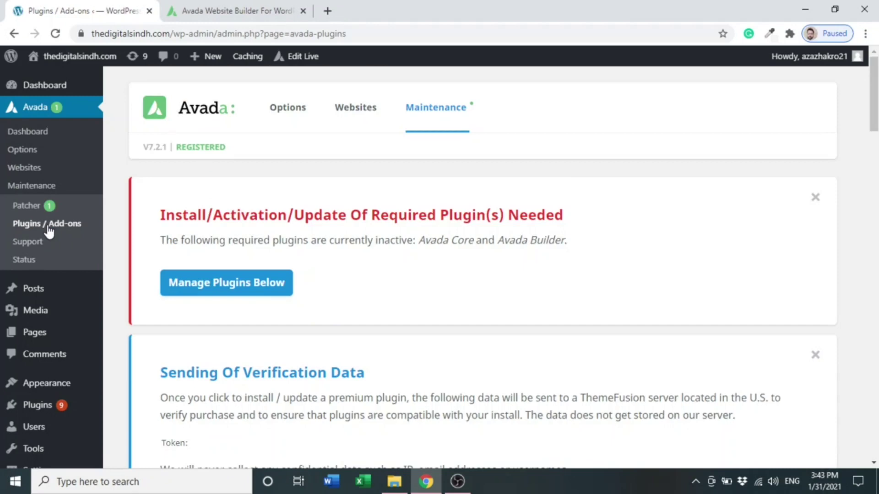
scroll(480, 275, down, 12)
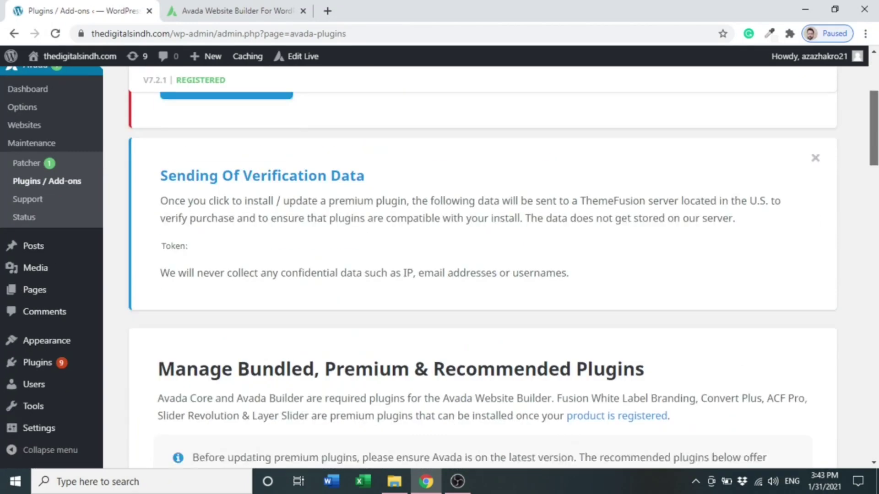
scroll(439, 268, up, 1)
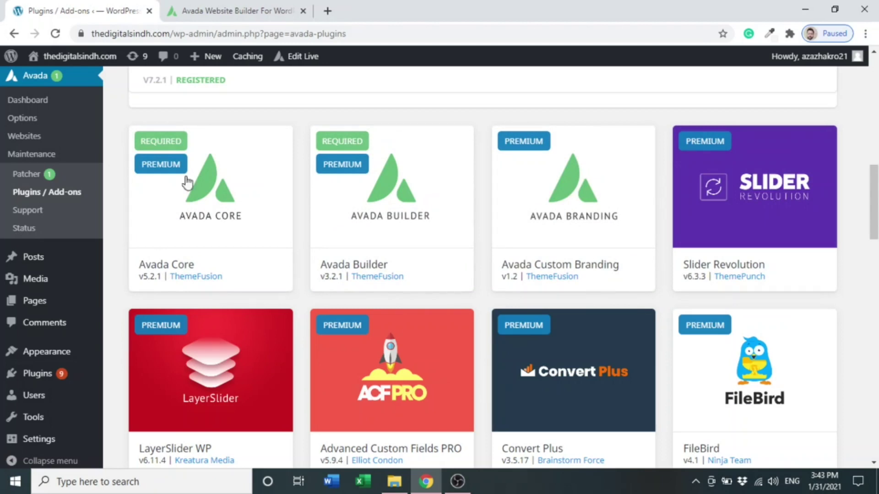
mouse_move(200, 185)
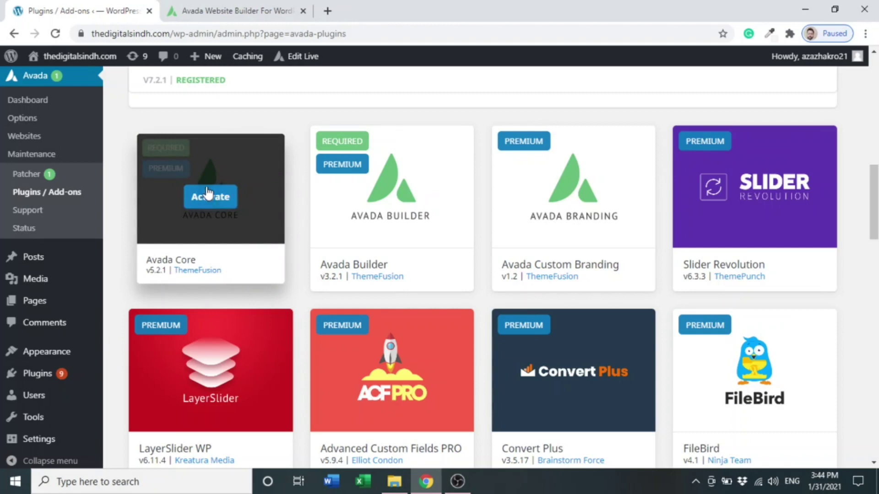
click(207, 197)
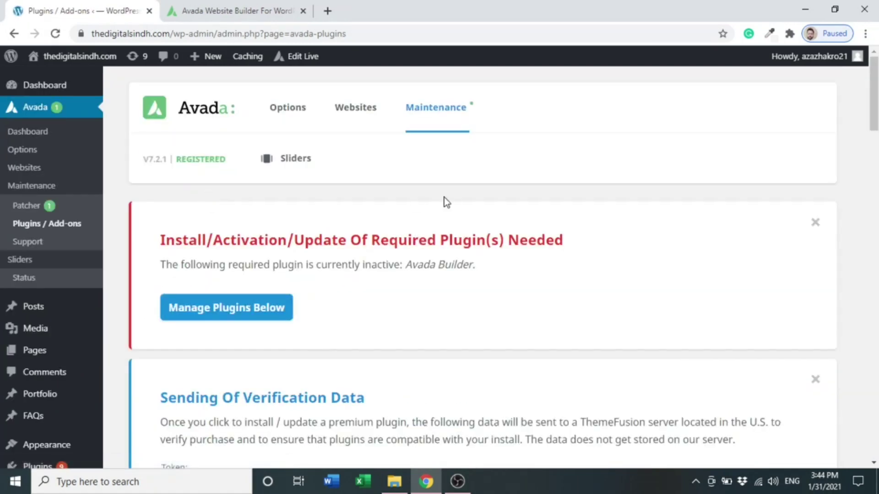
drag(874, 94, 874, 178)
scroll(296, 232, down, 4)
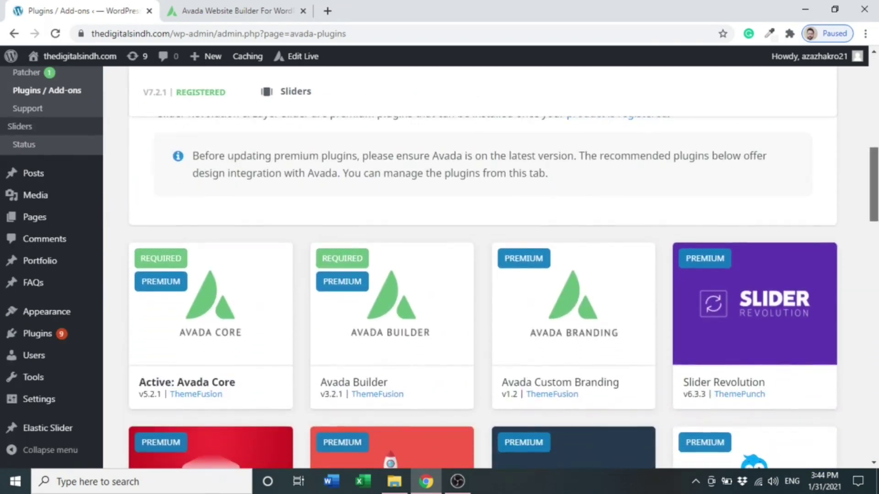
mouse_move(394, 160)
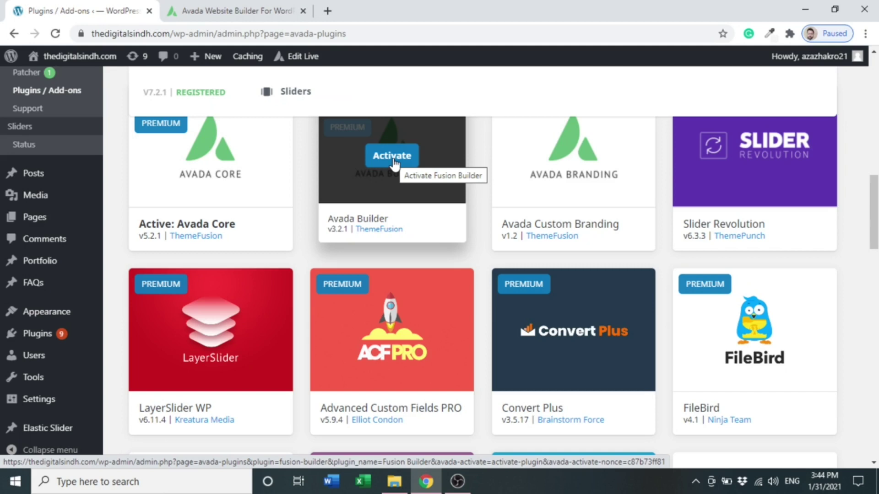
click(391, 156)
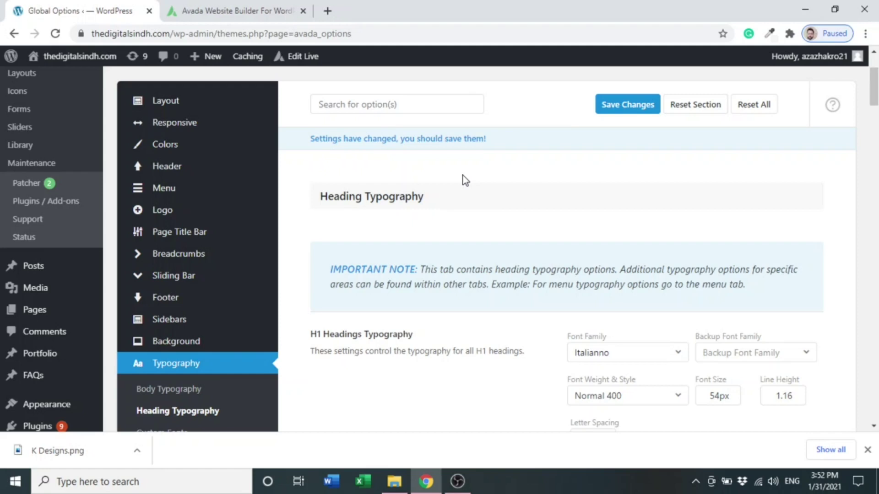
Open the Colors options, check the #f44336 Primary Color unchanged, and review theme skin and colour scheme
drag(874, 100, 875, 86)
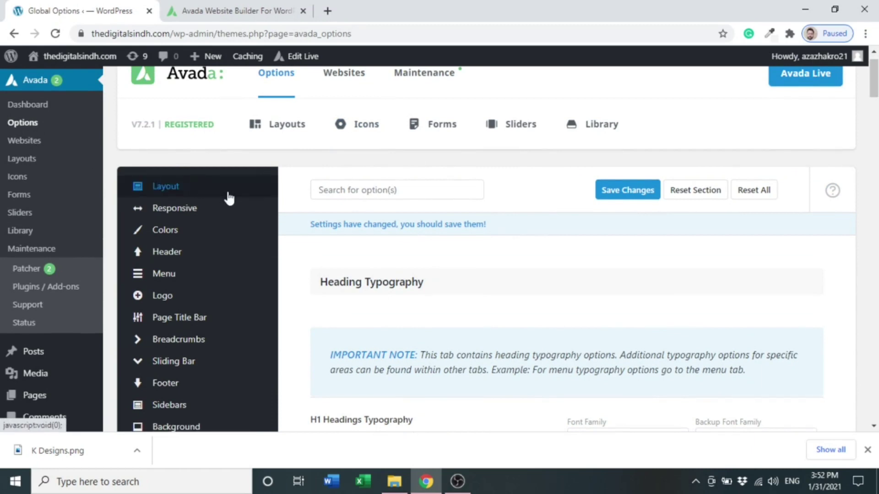
drag(875, 97, 874, 106)
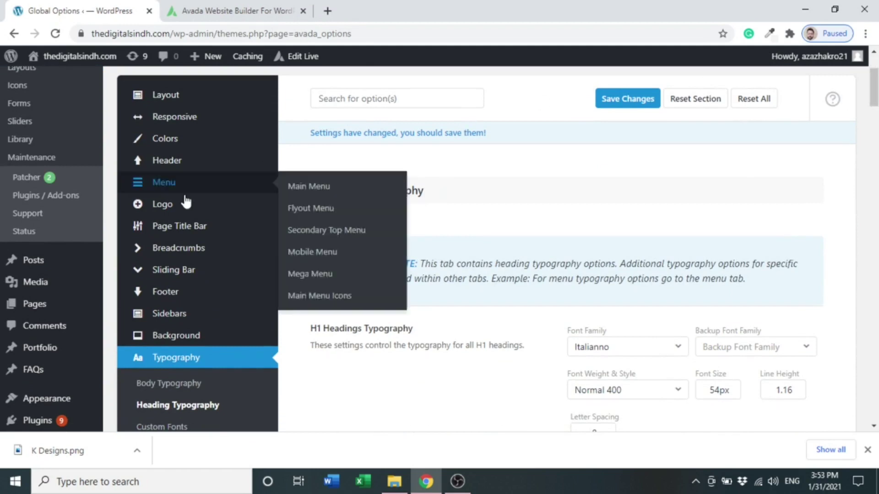
click(161, 143)
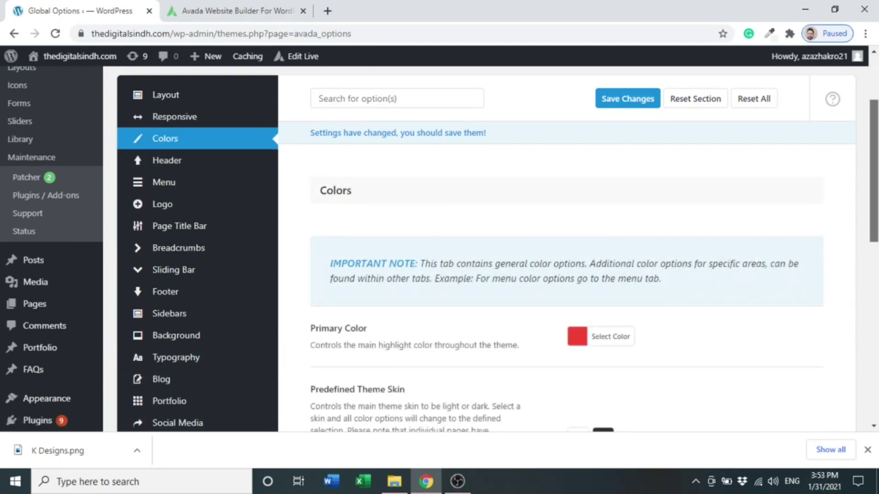
scroll(874, 174, down, 3)
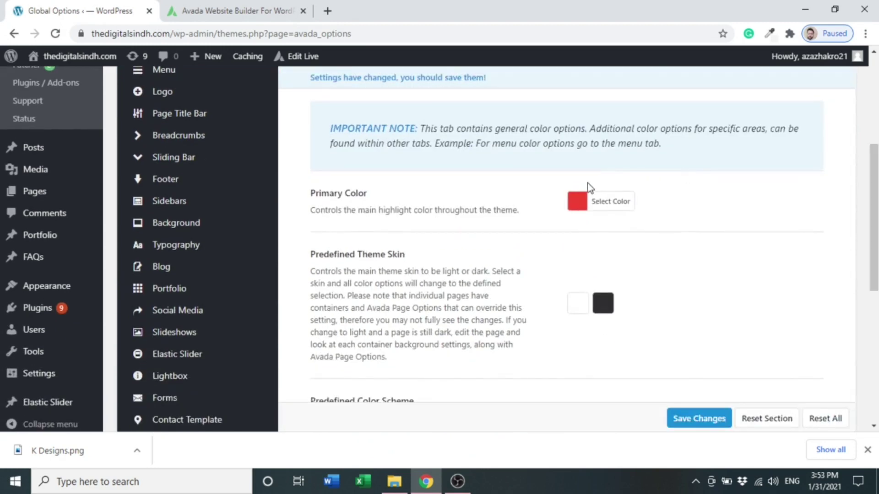
click(576, 206)
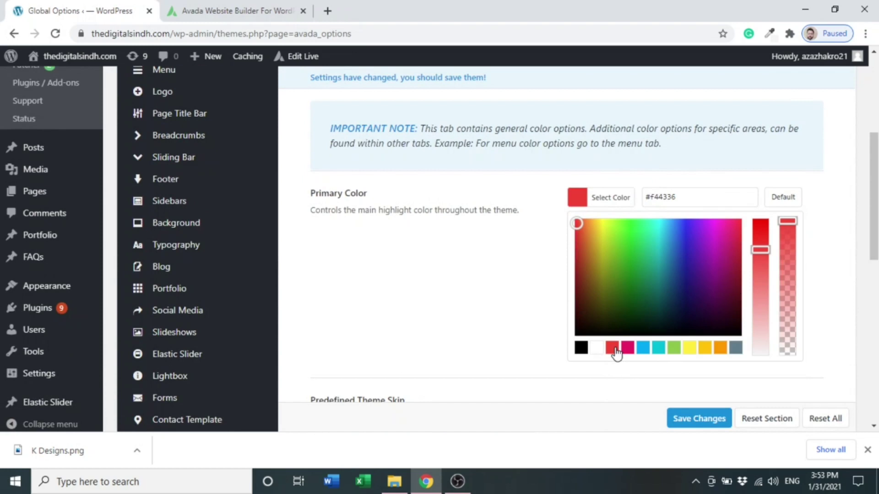
click(855, 190)
scroll(856, 190, down, 1)
scroll(685, 265, down, 1)
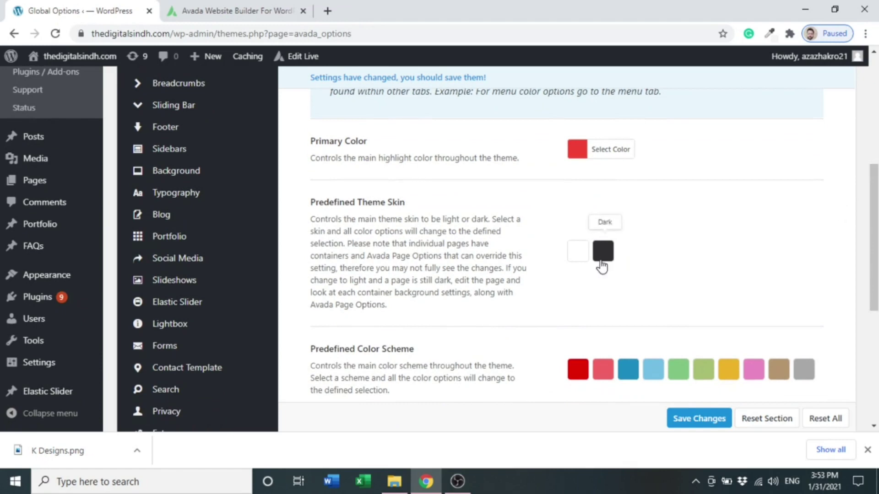
scroll(822, 257, down, 3)
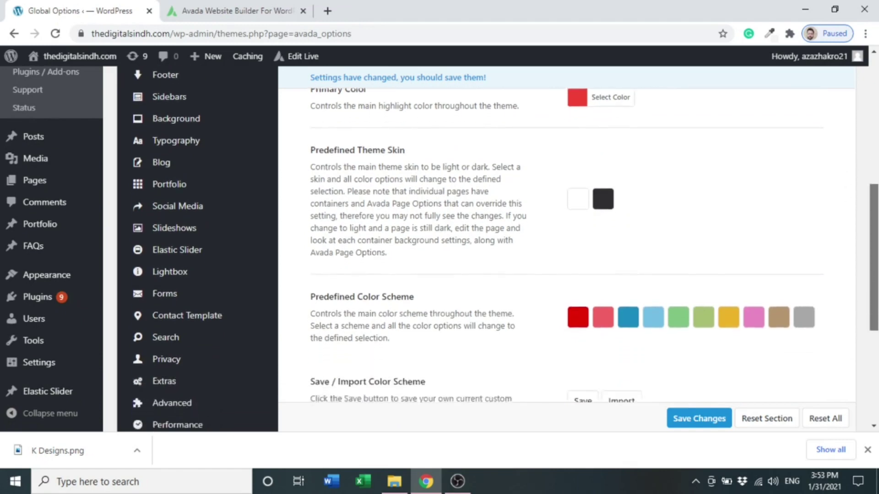
scroll(822, 256, down, 1)
drag(874, 281, 874, 142)
Pick the first, plain white layout in Header Content and save the changes
mouse_move(237, 208)
mouse_move(216, 182)
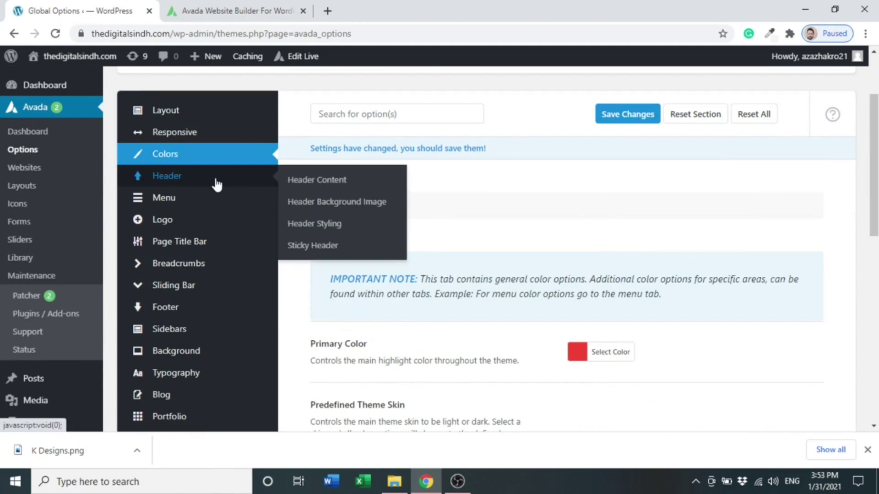
click(174, 182)
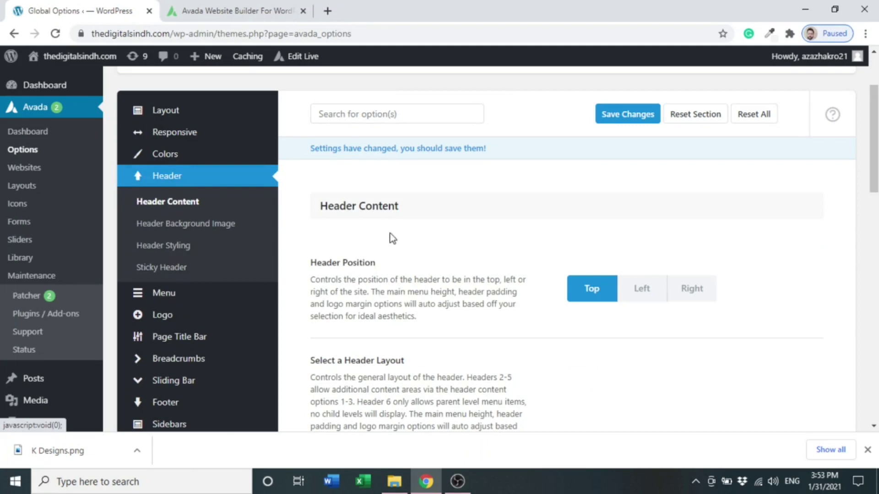
drag(866, 148, 873, 211)
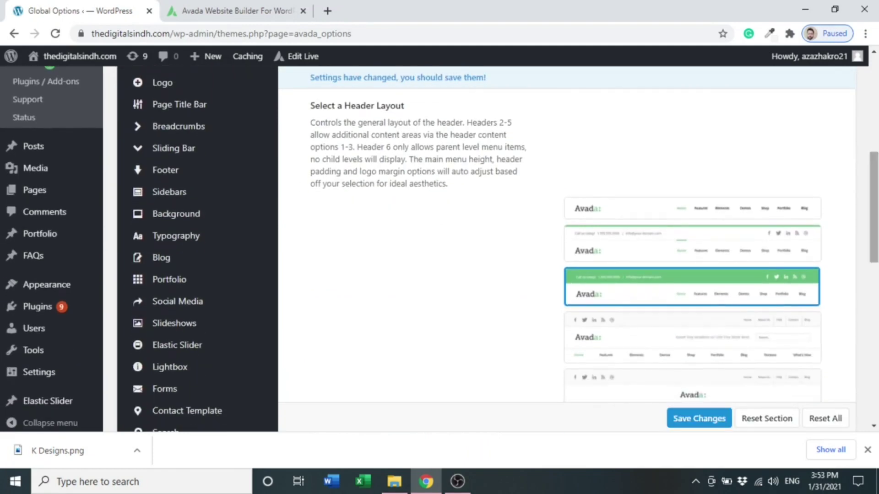
mouse_move(751, 225)
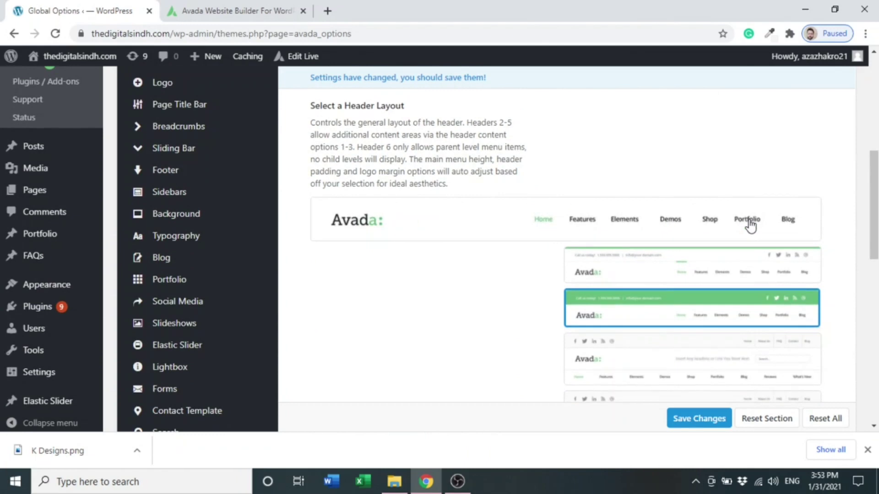
mouse_move(874, 183)
mouse_down()
mouse_move(873, 203)
mouse_move(873, 188)
mouse_move(874, 195)
mouse_up()
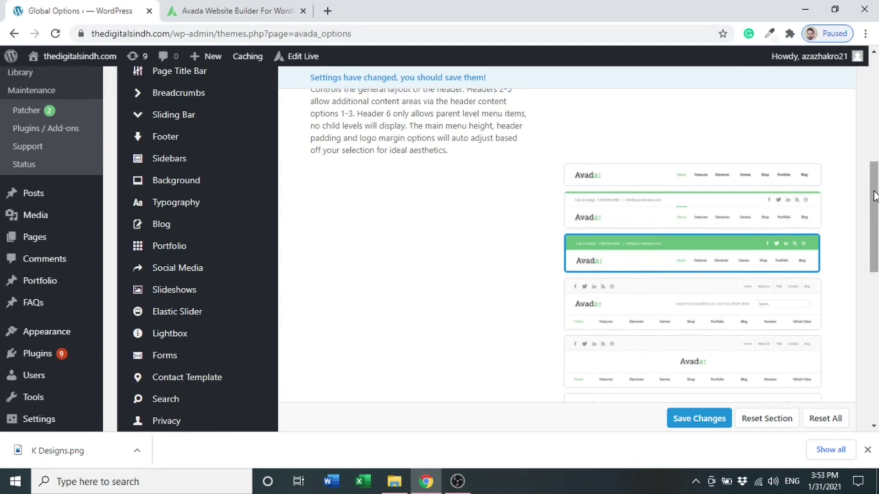
mouse_move(804, 191)
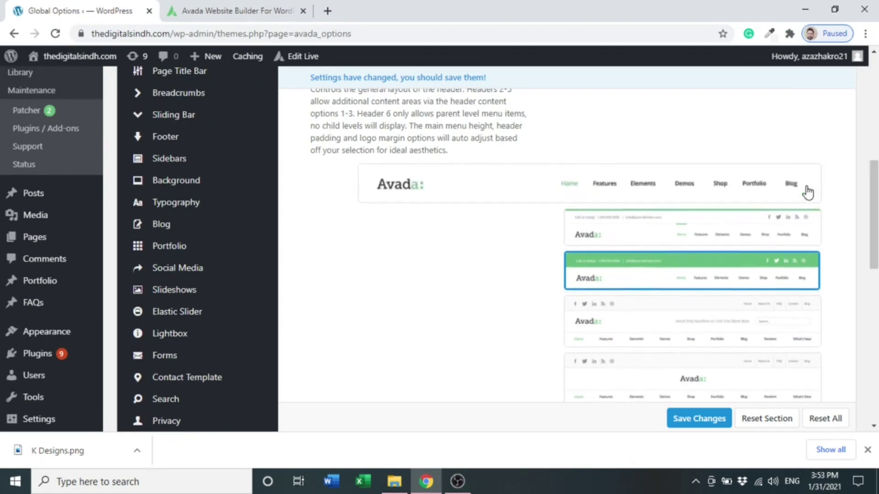
click(708, 192)
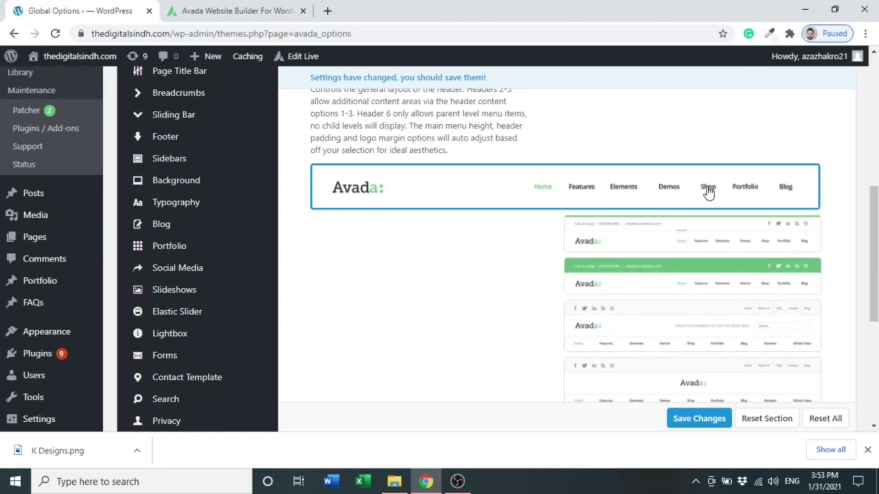
scroll(708, 192, down, 5)
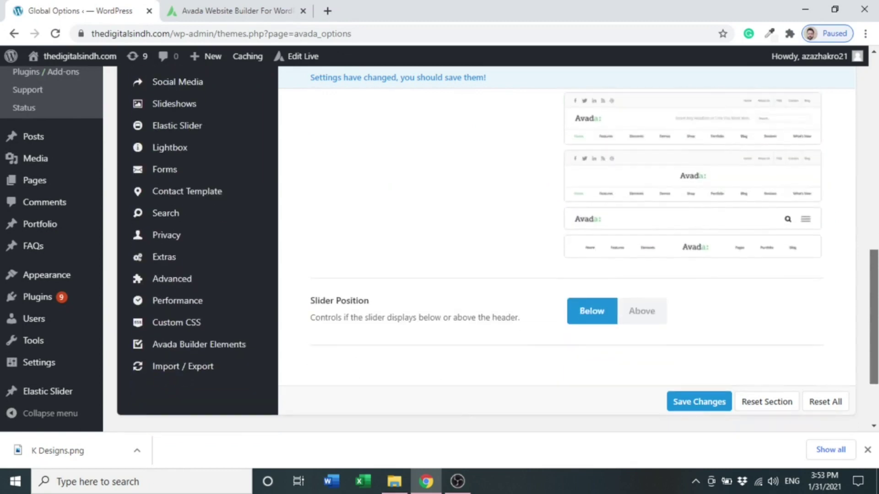
click(697, 403)
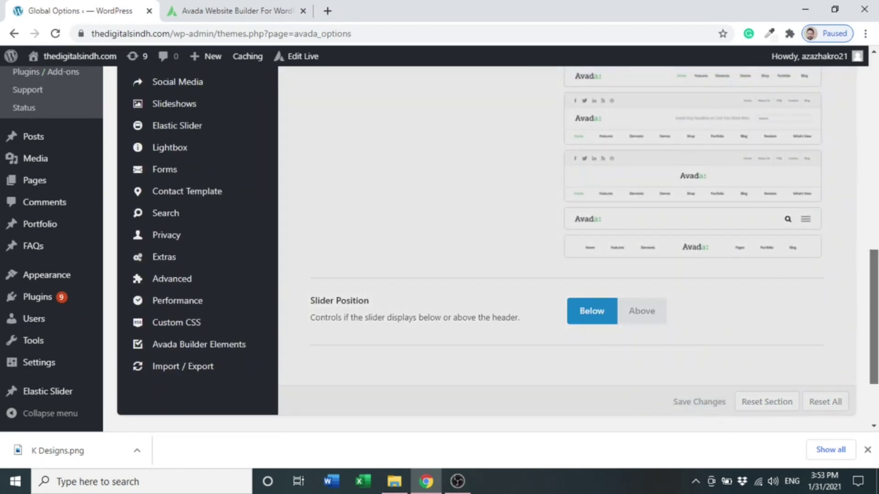
Set the Body Typography font family to Arimo by searching 'ARIMO'
scroll(698, 409, up, 5)
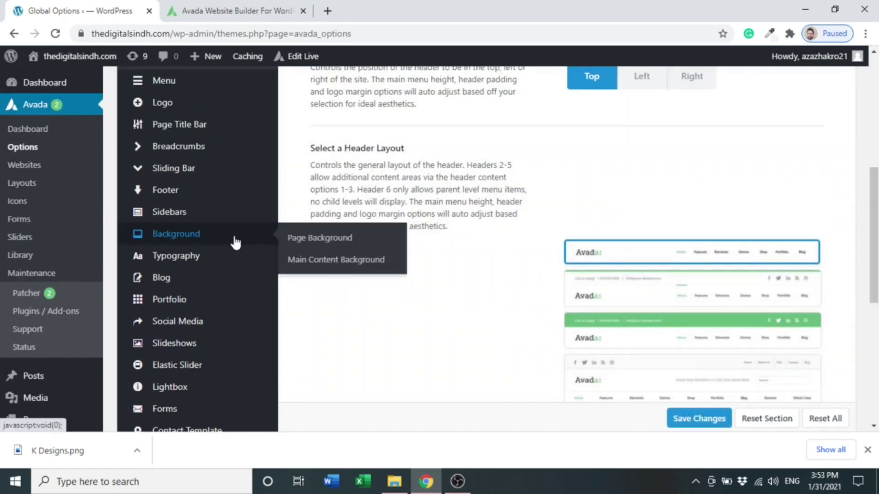
mouse_move(195, 262)
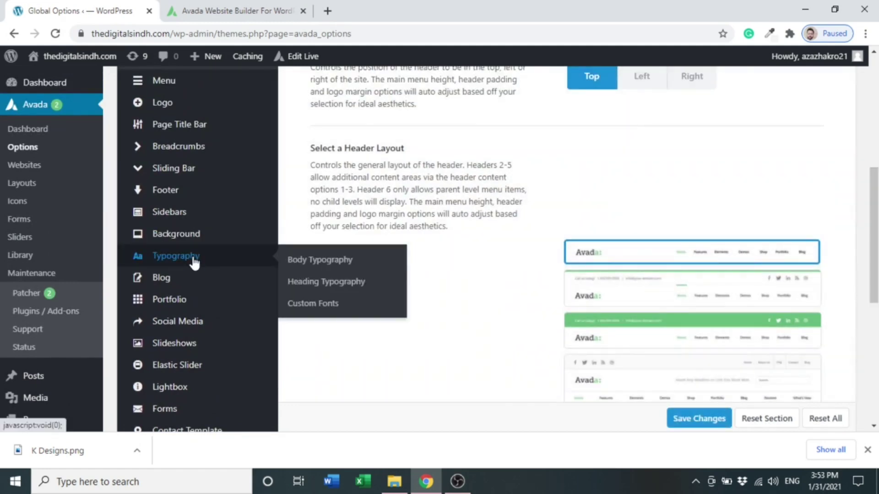
click(194, 262)
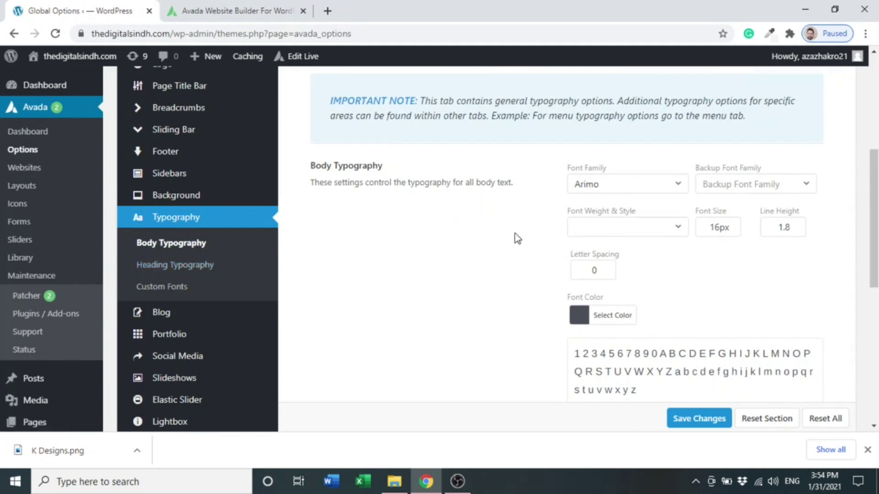
click(647, 182)
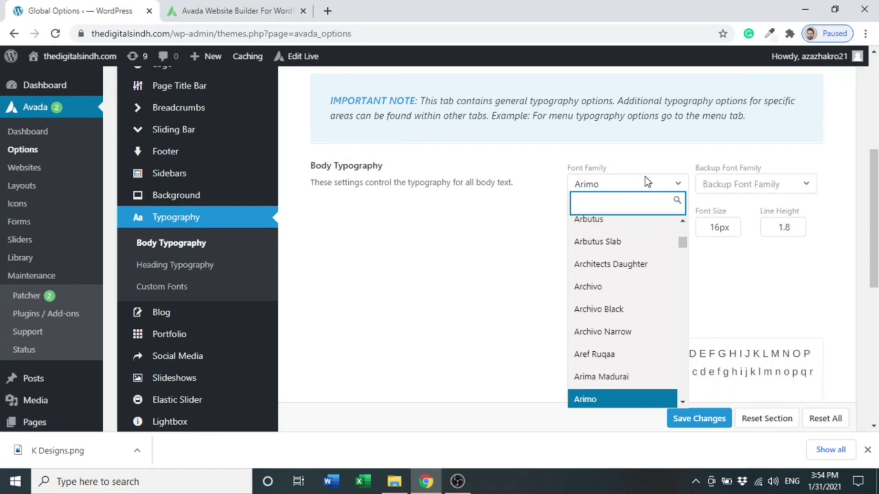
text(A)
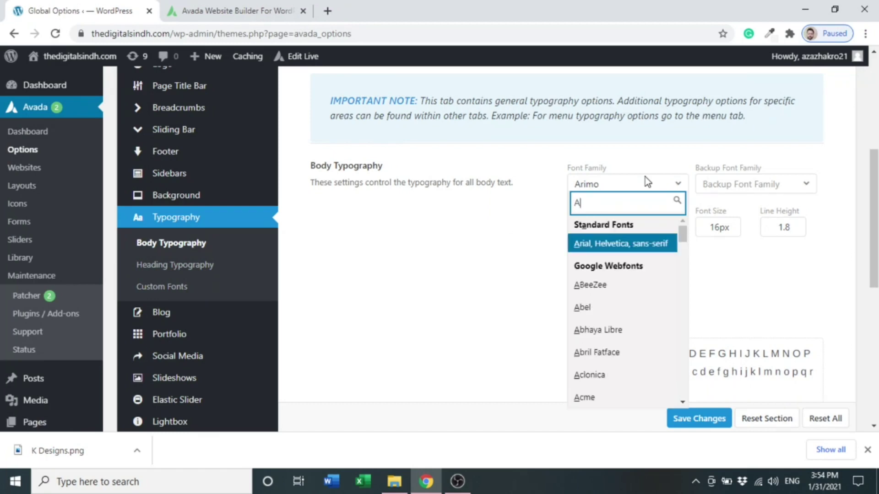
text(RIMO)
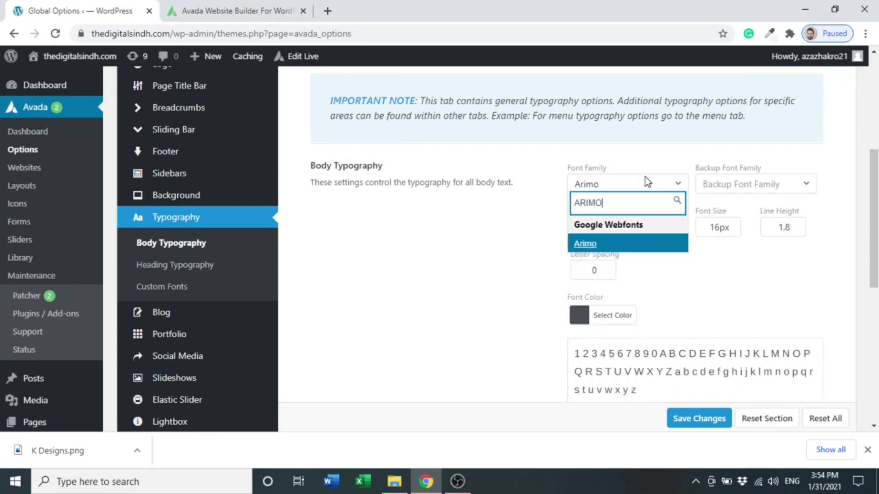
click(607, 242)
scroll(608, 249, down, 2)
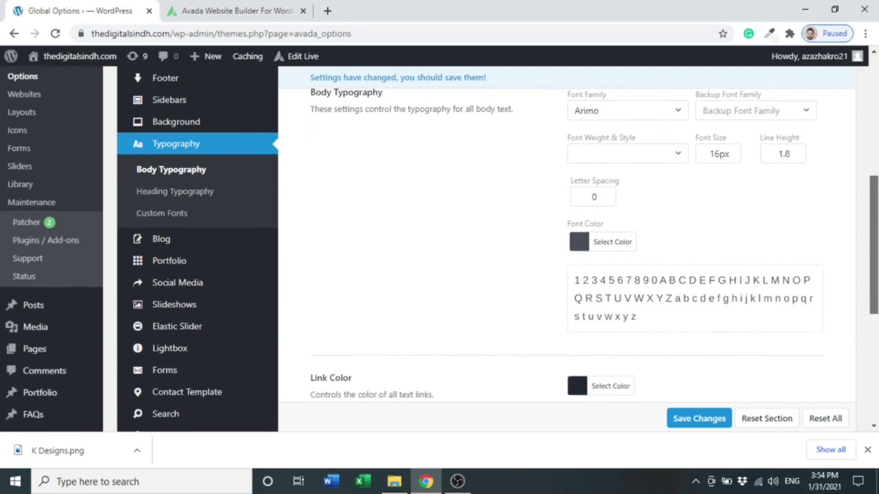
scroll(567, 249, down, 5)
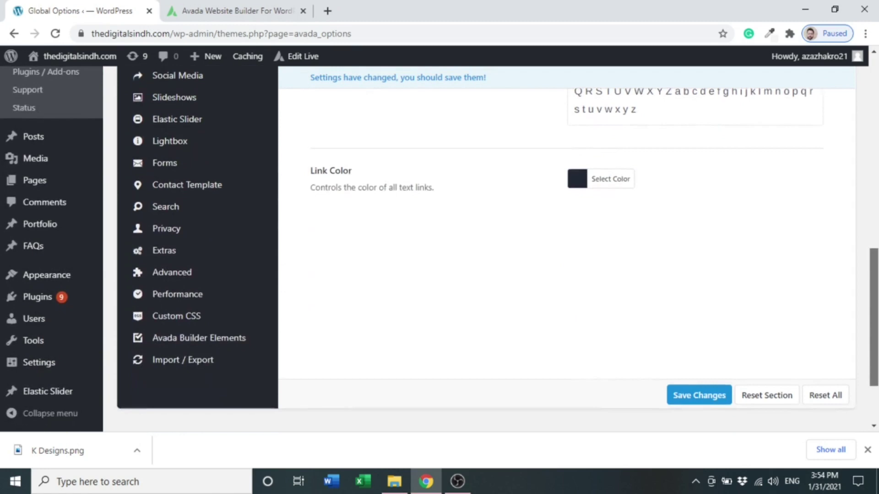
scroll(503, 205, up, 7)
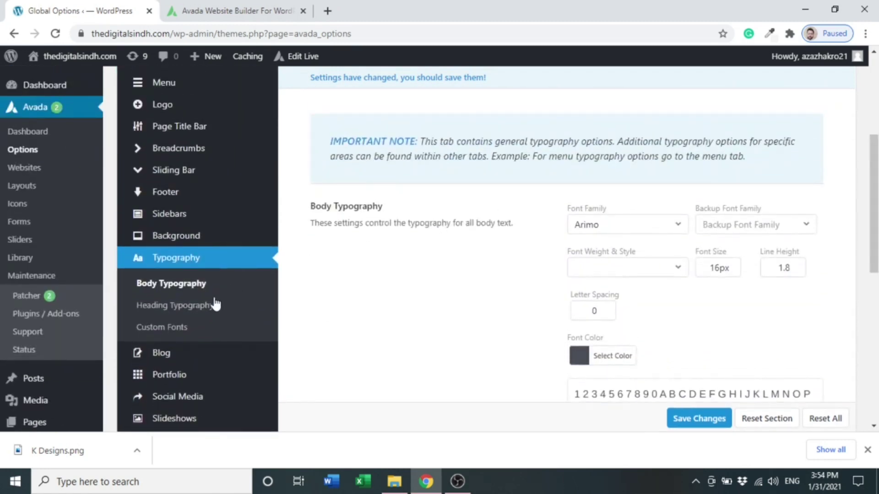
Switch to Heading Typography and save the Arimo body font change
click(214, 305)
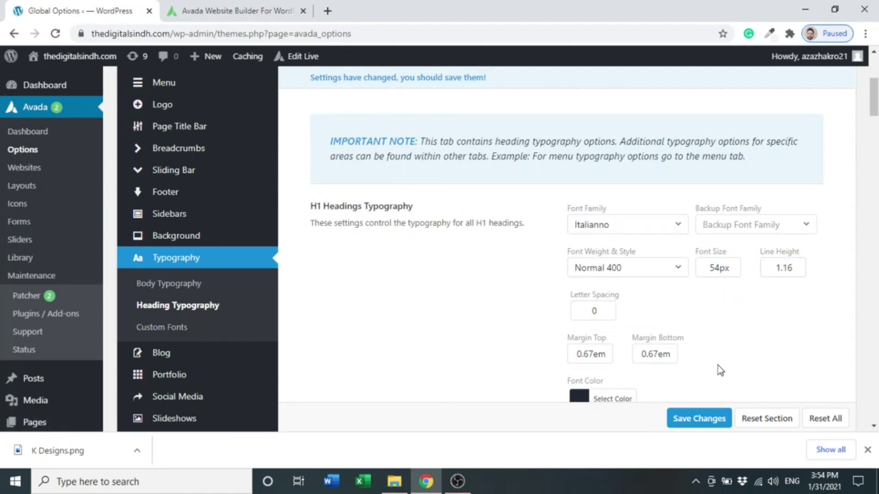
click(697, 418)
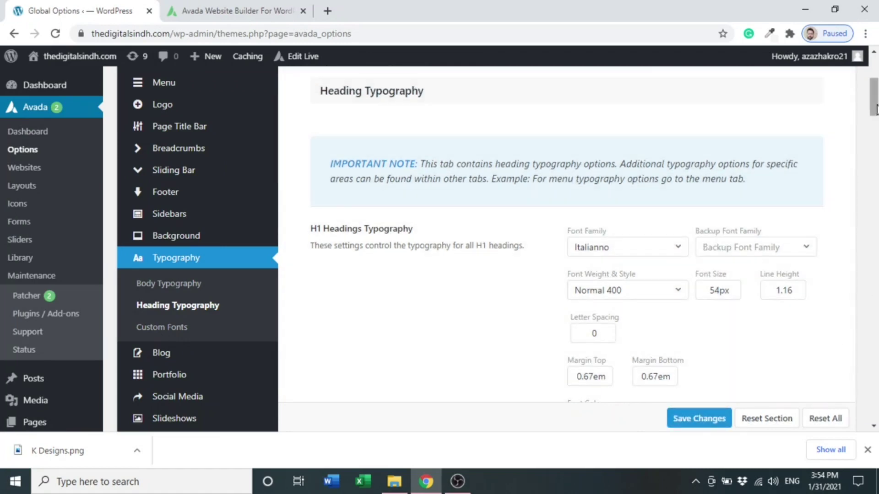
drag(876, 110, 876, 94)
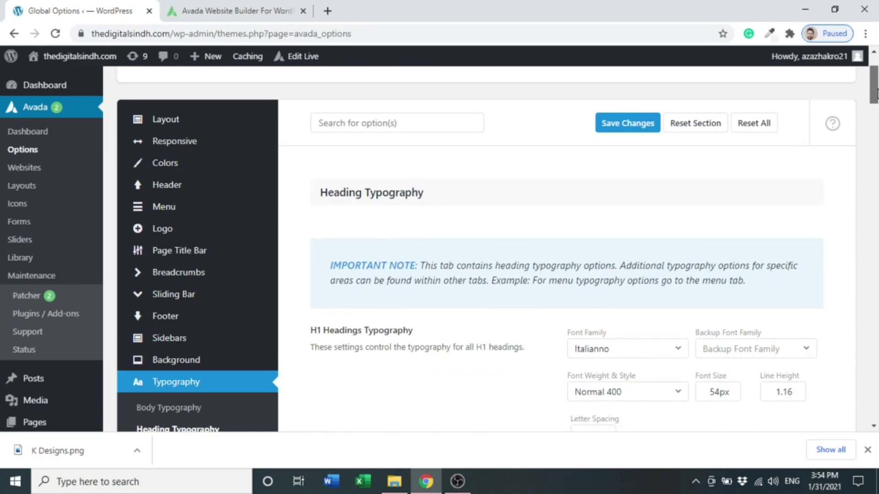
drag(876, 94, 877, 104)
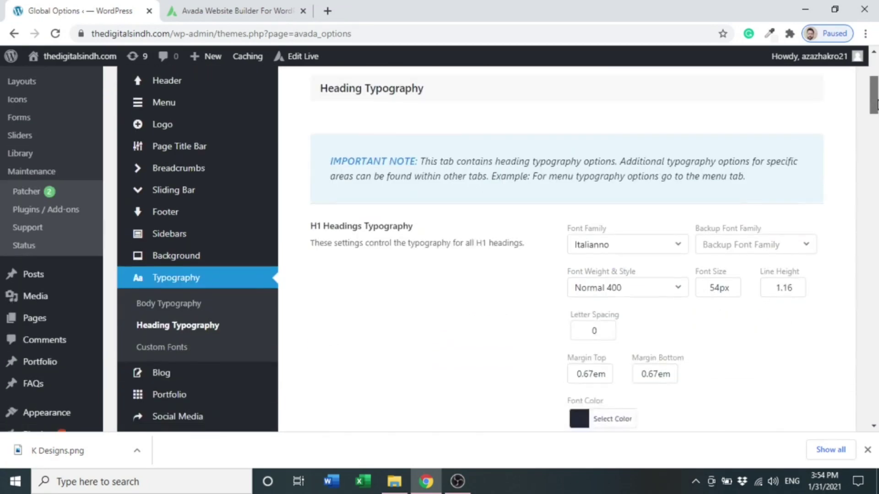
Open the Logo settings, confirm the stock Avada Default Logo, and save the options
click(163, 126)
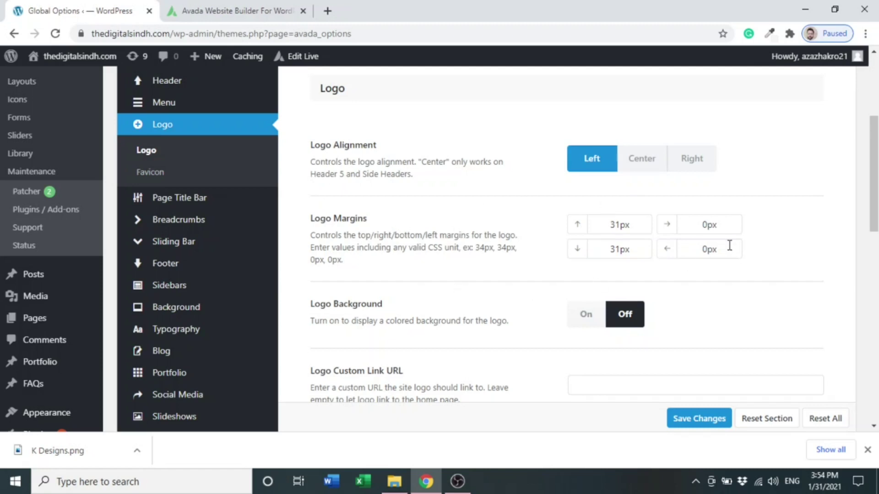
drag(871, 226, 870, 307)
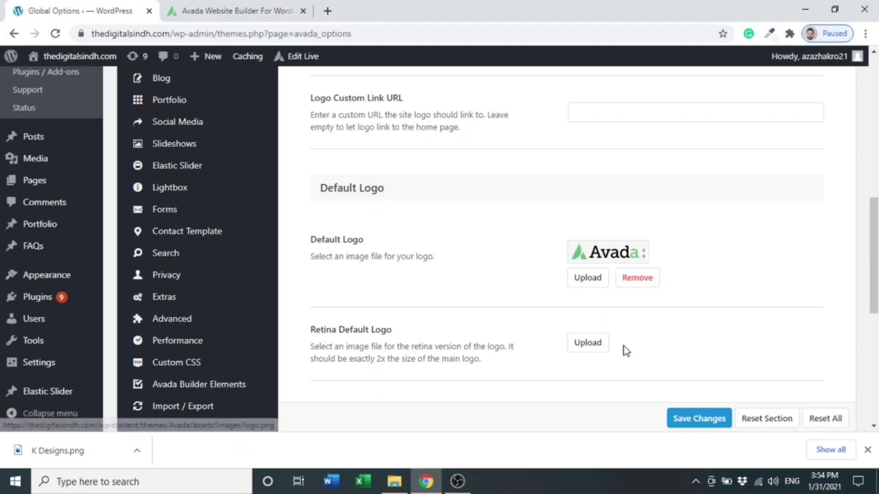
click(699, 425)
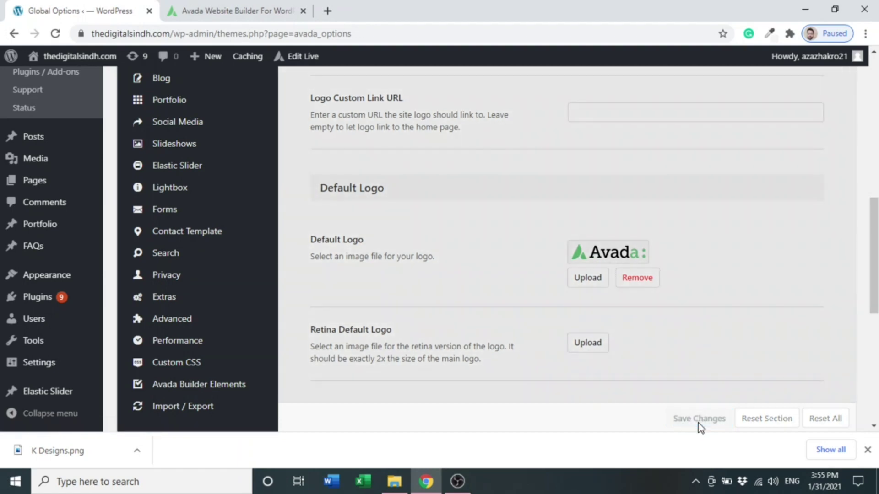